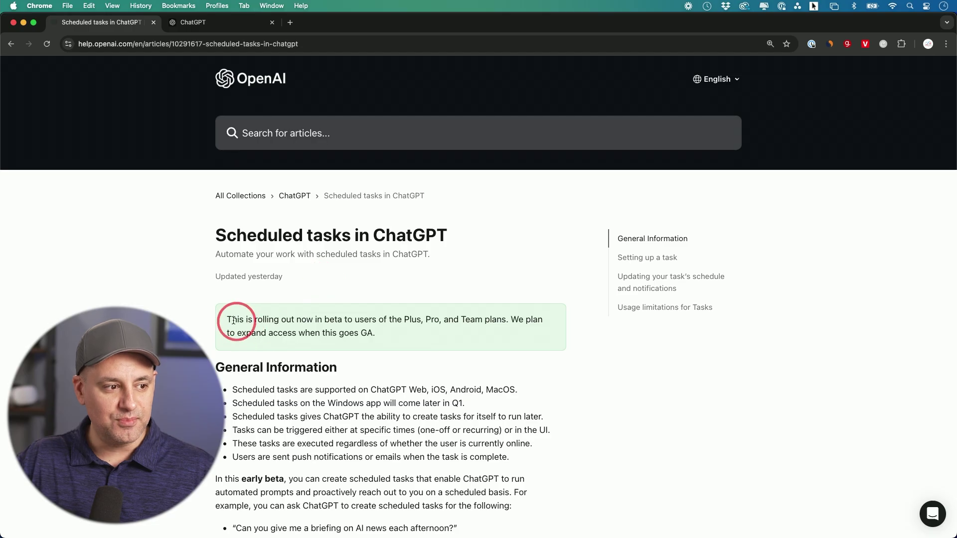
# - Highlight the help article's beta notice about scheduled tasks rolling out to Plus, Pro and Team plans
pyautogui.moveTo(227, 319); pyautogui.dragTo(388, 340)
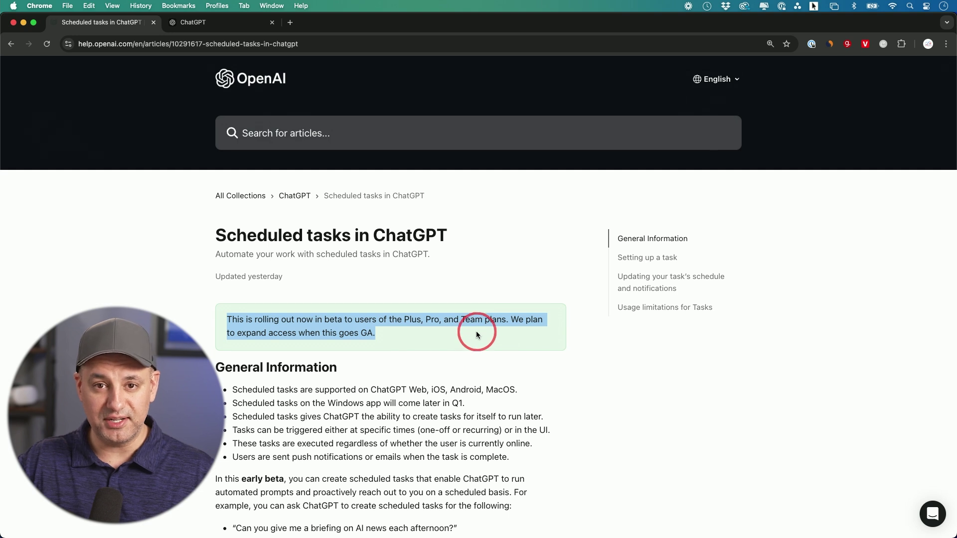
pyautogui.hotkey('ctrl', 'Tab')
# - Switch the chat model to GPT-4o with scheduled tasks
pyautogui.click(214, 71)
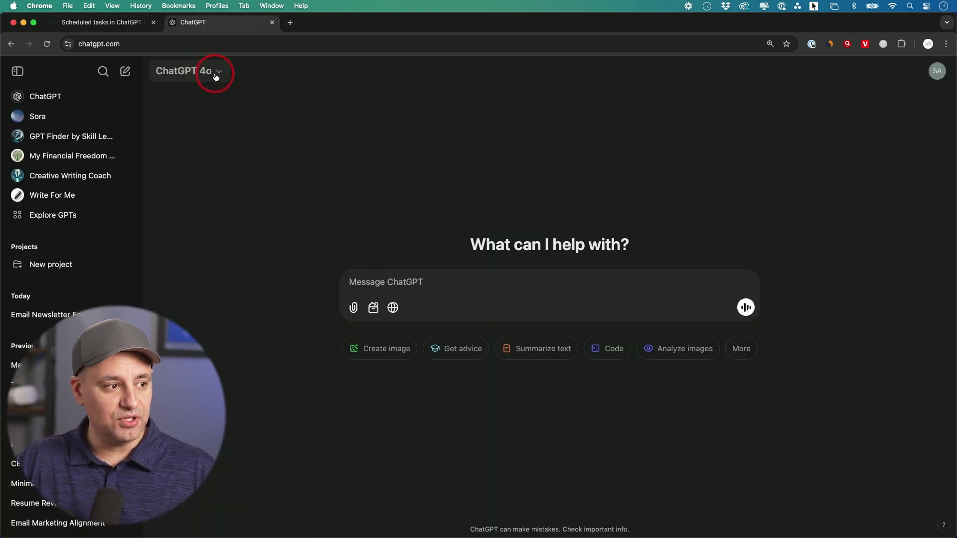
pyautogui.click(216, 75)
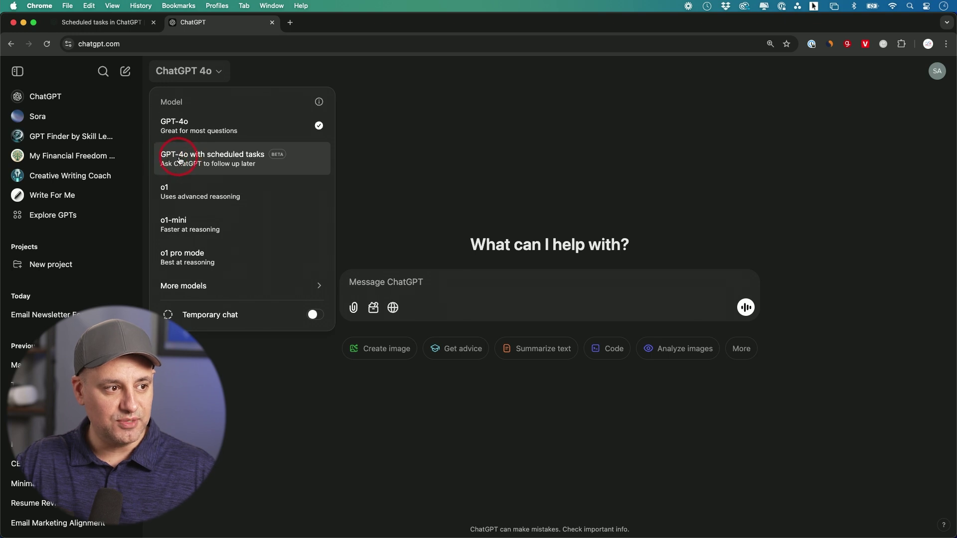
pyautogui.click(217, 162)
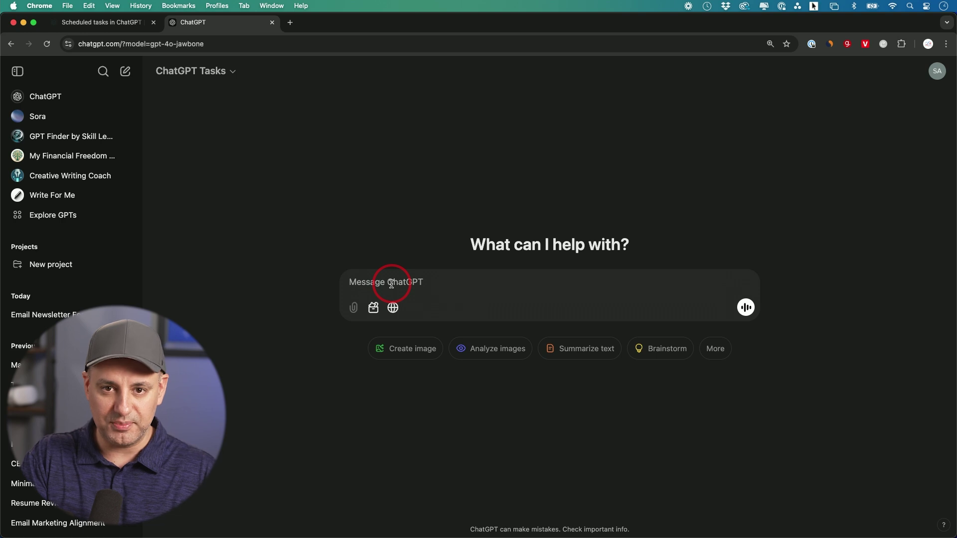
# - Send 'send me the news every day at 8 am' to create the Send news task
pyautogui.write('send me the news every day at 8 am')
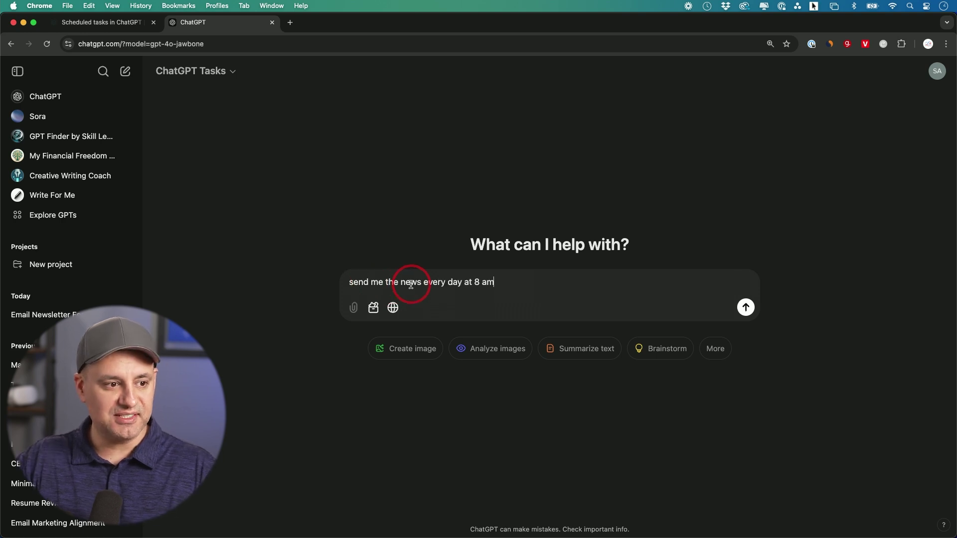
pyautogui.click(745, 307)
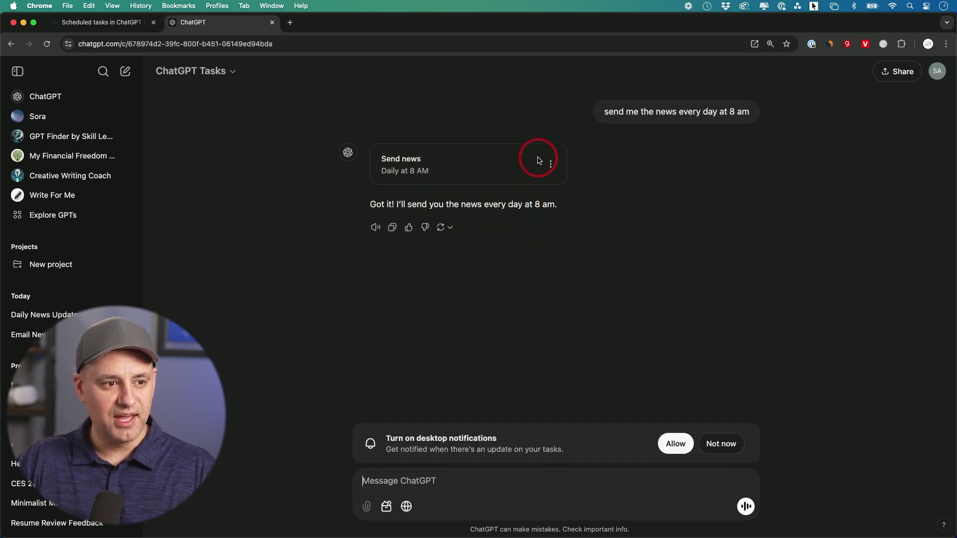
pyautogui.click(551, 164)
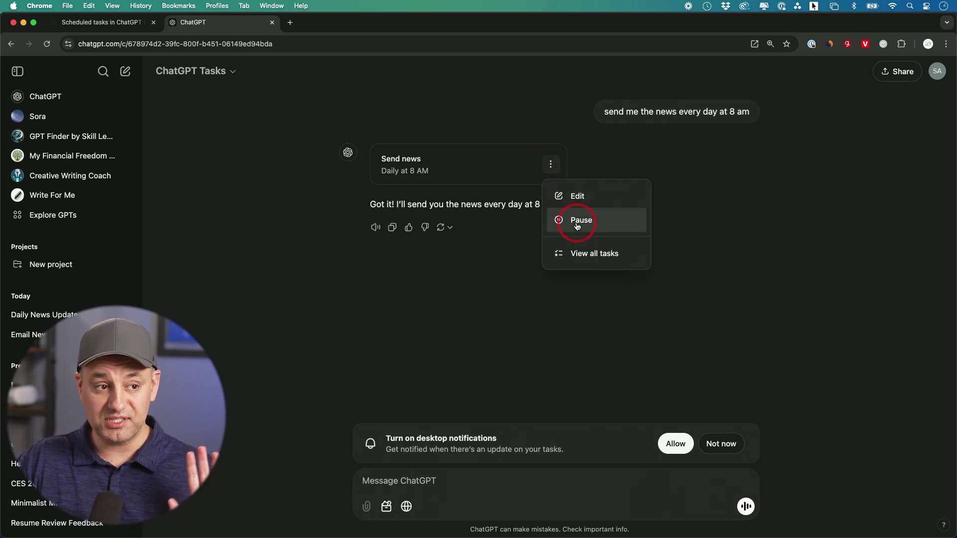
# - Allow desktop notifications for this site and dismiss the red notifications-disabled banner
pyautogui.click(548, 164)
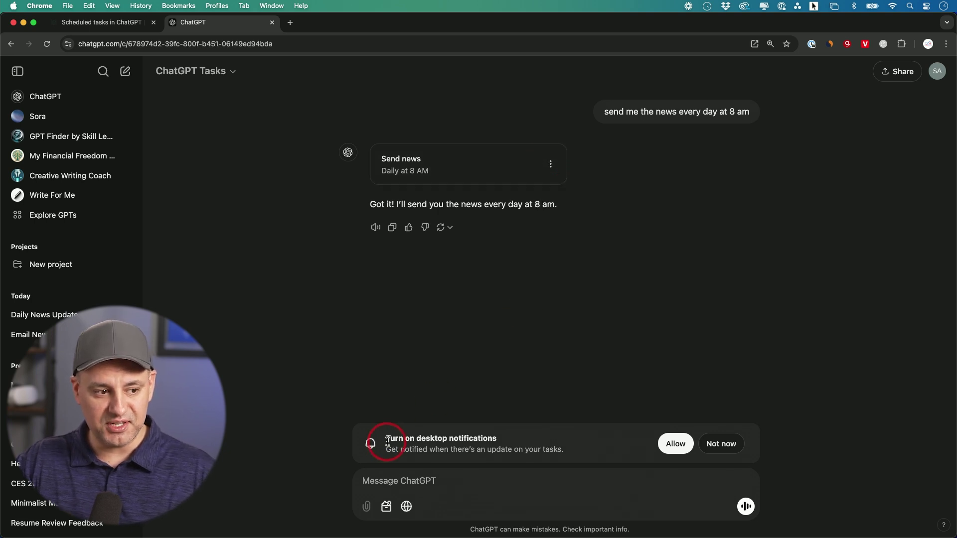
pyautogui.moveTo(387, 437); pyautogui.dragTo(519, 442)
pyautogui.click(668, 444)
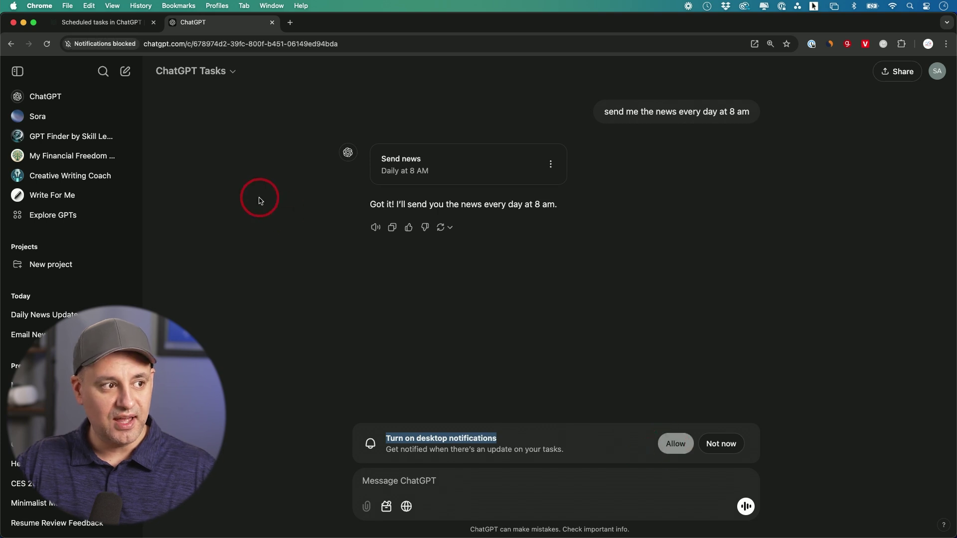
pyautogui.click(96, 44)
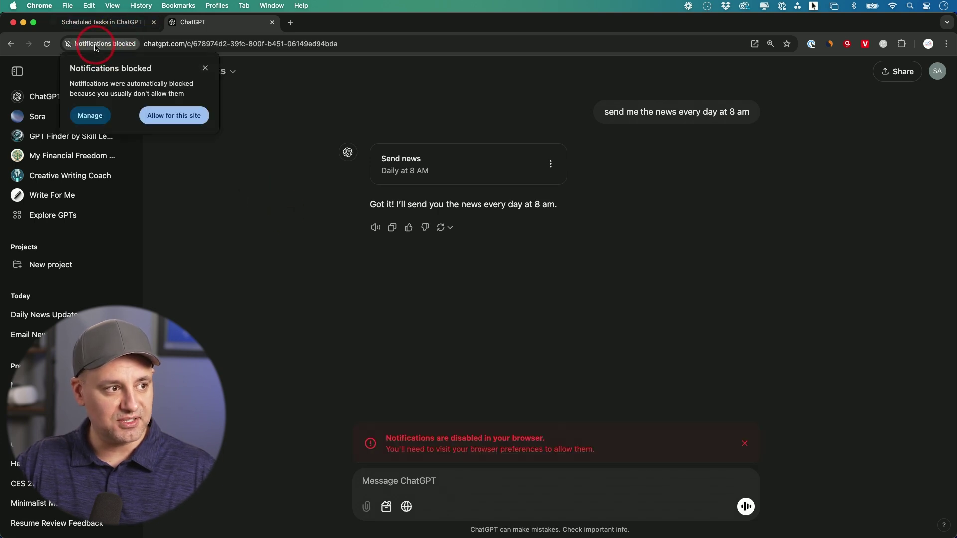
pyautogui.click(160, 113)
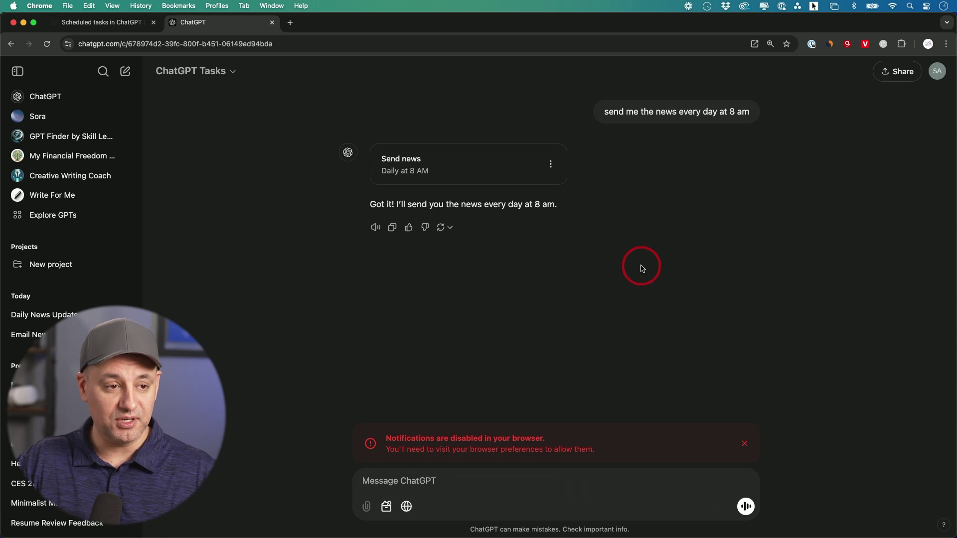
pyautogui.click(745, 443)
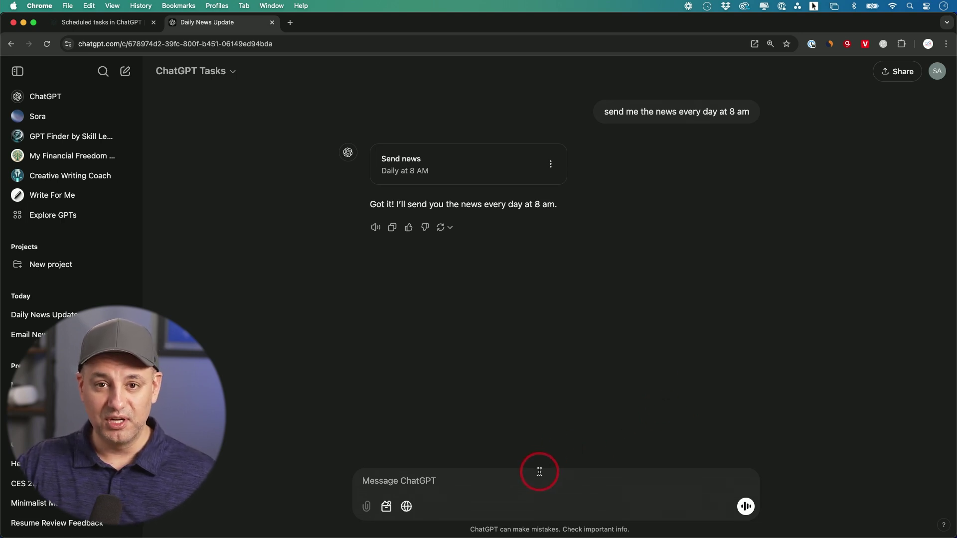
# - Send 'remind me to stretch every 4 hours', then open the Time to stretch reminder email in ChatGPT
pyautogui.write('remind me to stretch every 4 hours')
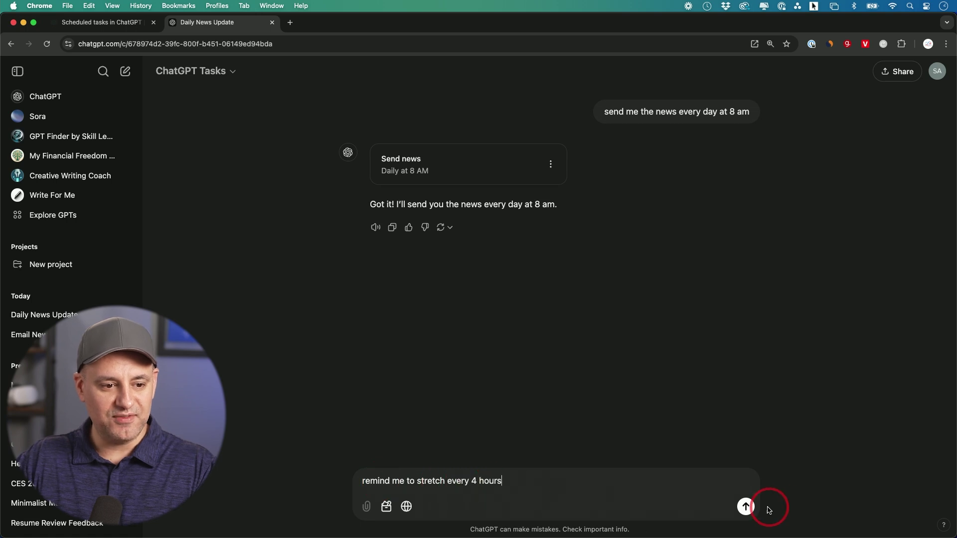
pyautogui.click(746, 508)
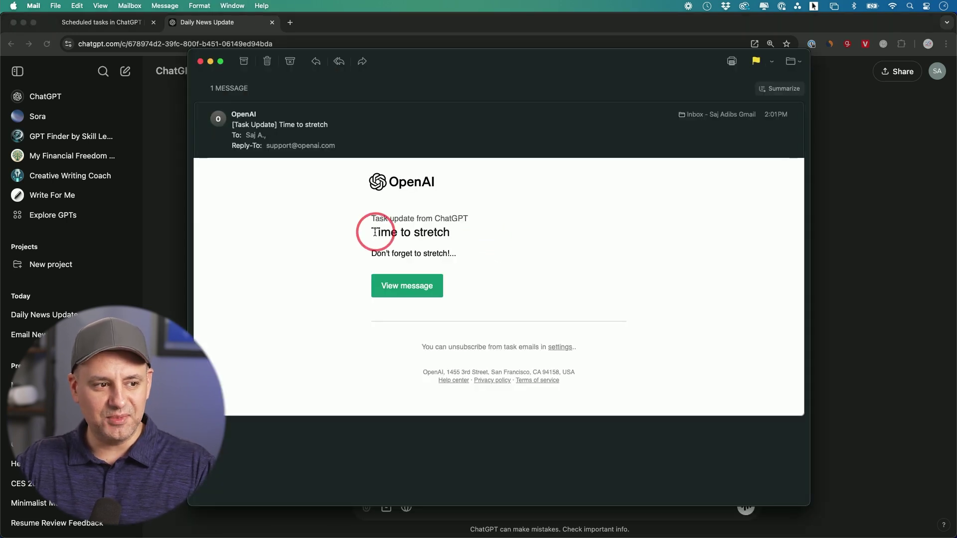
pyautogui.moveTo(370, 232); pyautogui.dragTo(466, 234)
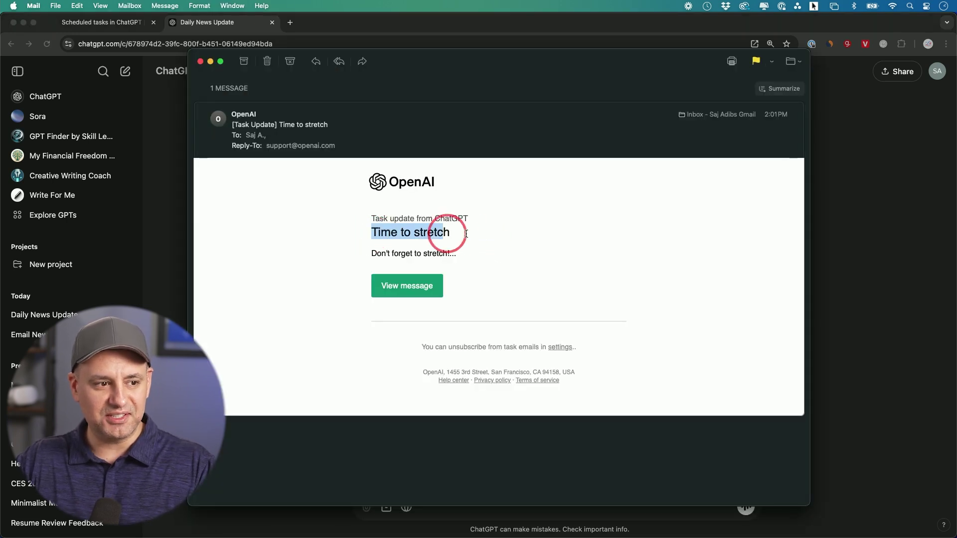
pyautogui.click(404, 289)
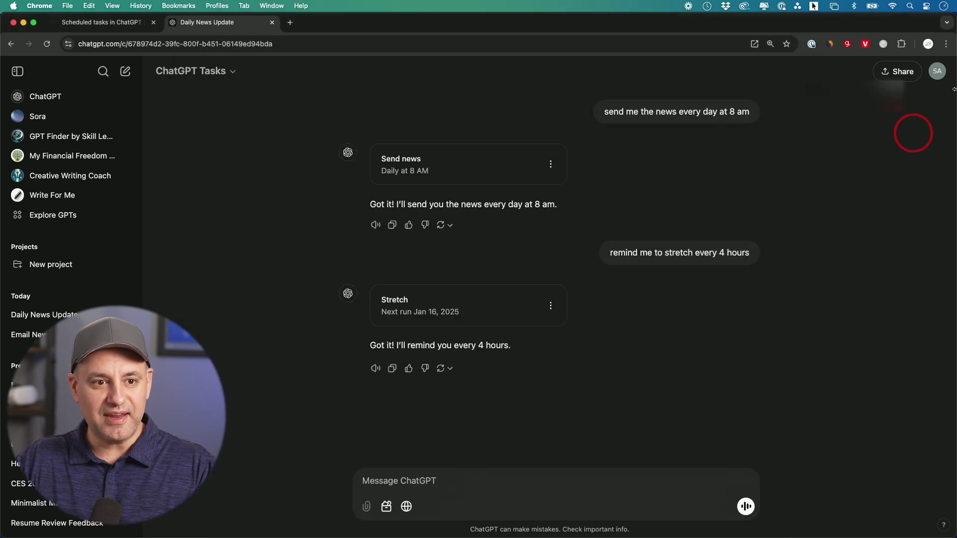
pyautogui.click(936, 73)
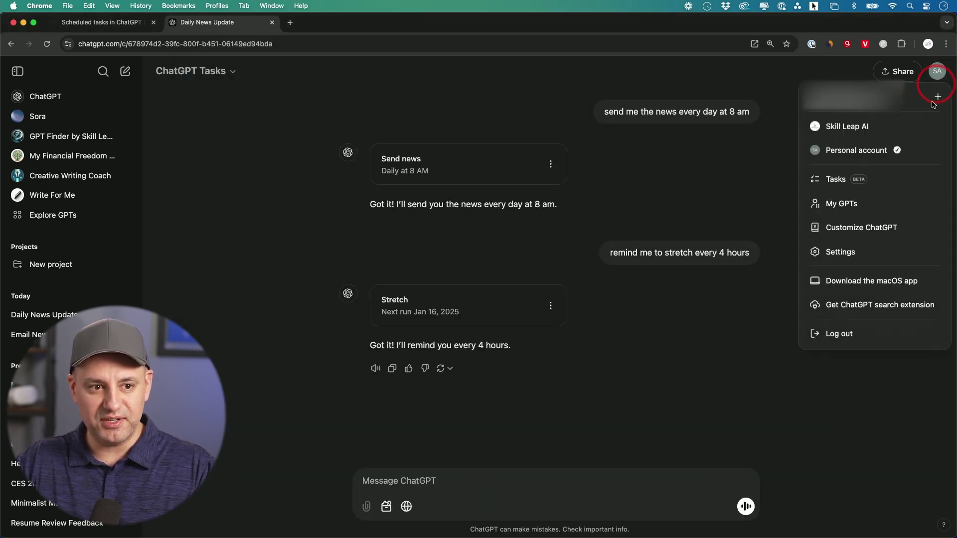
# - Go to the Tasks page from the account menu and open Send news for editing
pyautogui.click(837, 181)
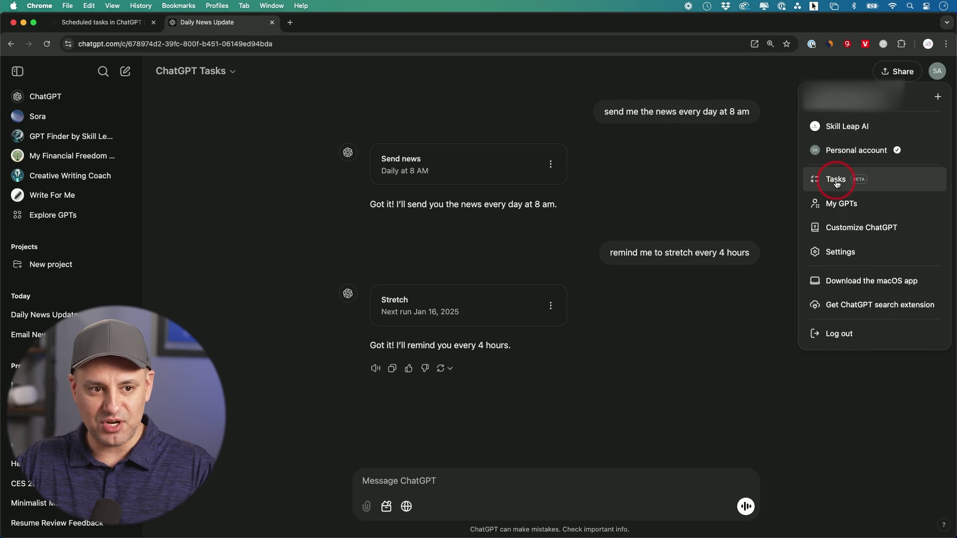
pyautogui.click(838, 182)
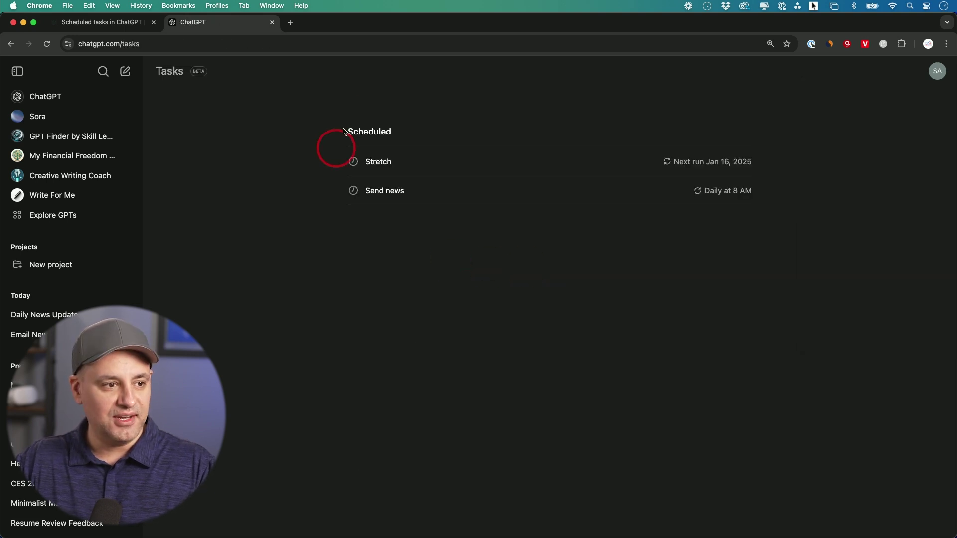
pyautogui.moveTo(728, 205)
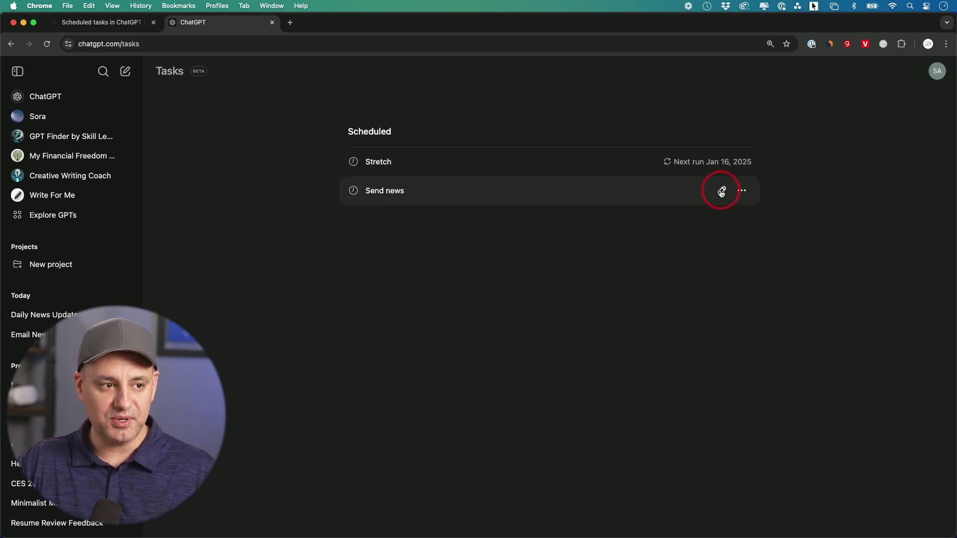
pyautogui.click(721, 192)
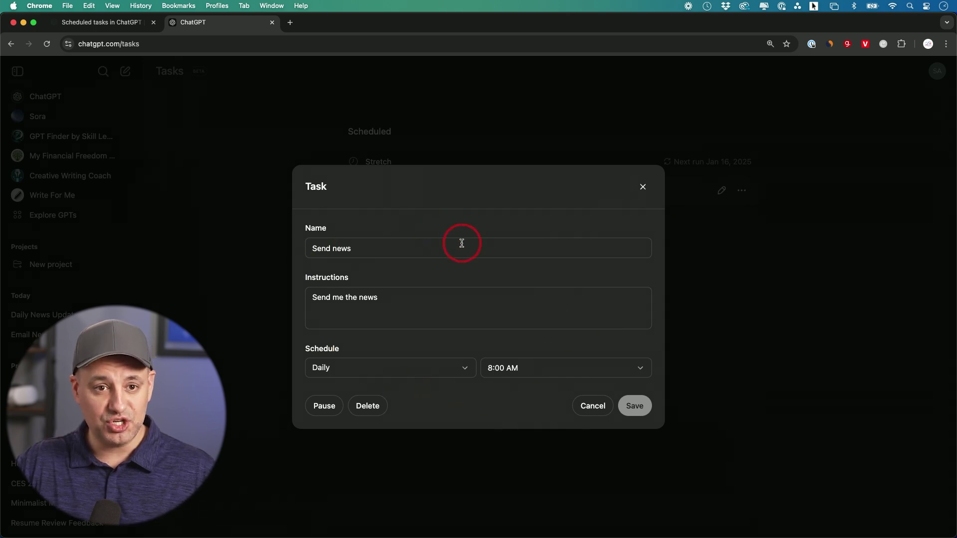
# - Append 'each day but focus on ai news only' to the Send news instructions
pyautogui.moveTo(295, 225); pyautogui.dragTo(366, 233)
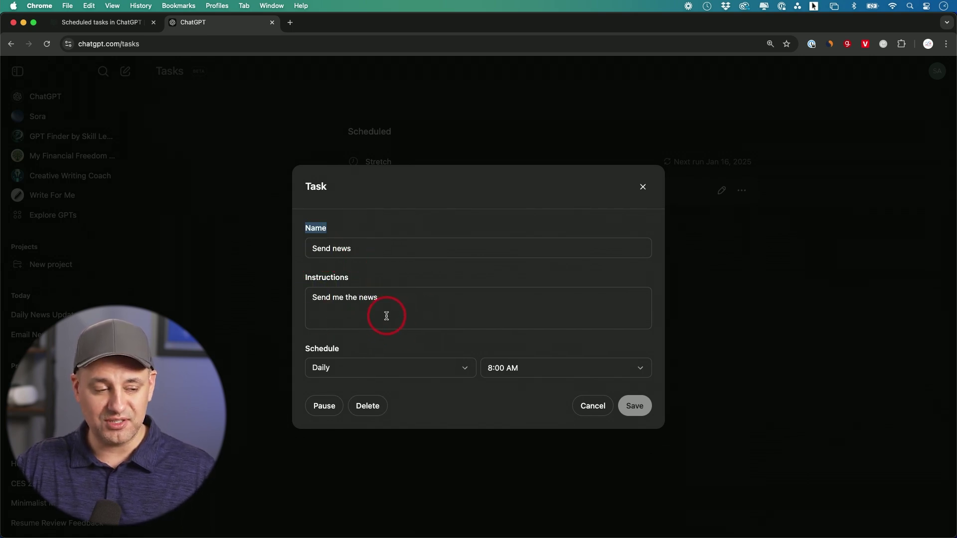
pyautogui.click(402, 299)
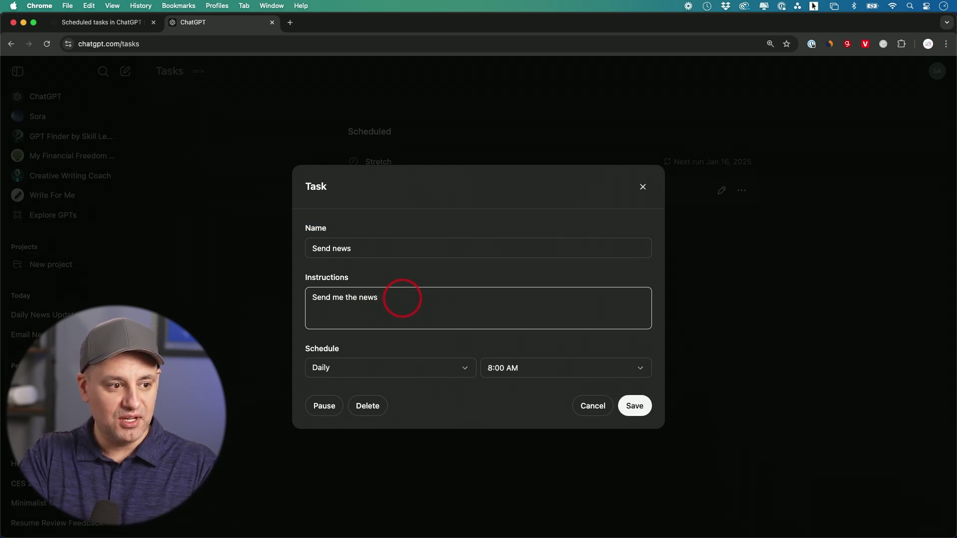
pyautogui.write('each day but fo')
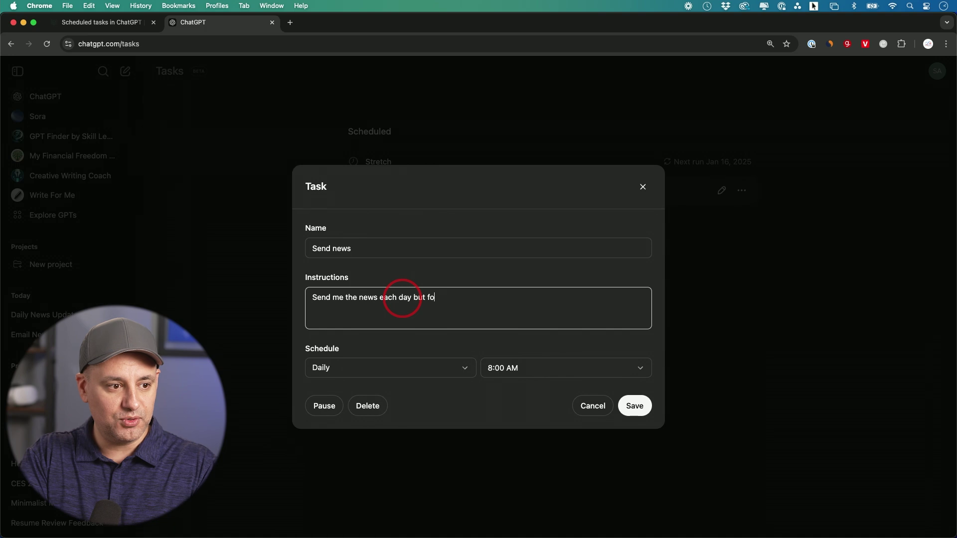
pyautogui.write('cus on ai new')
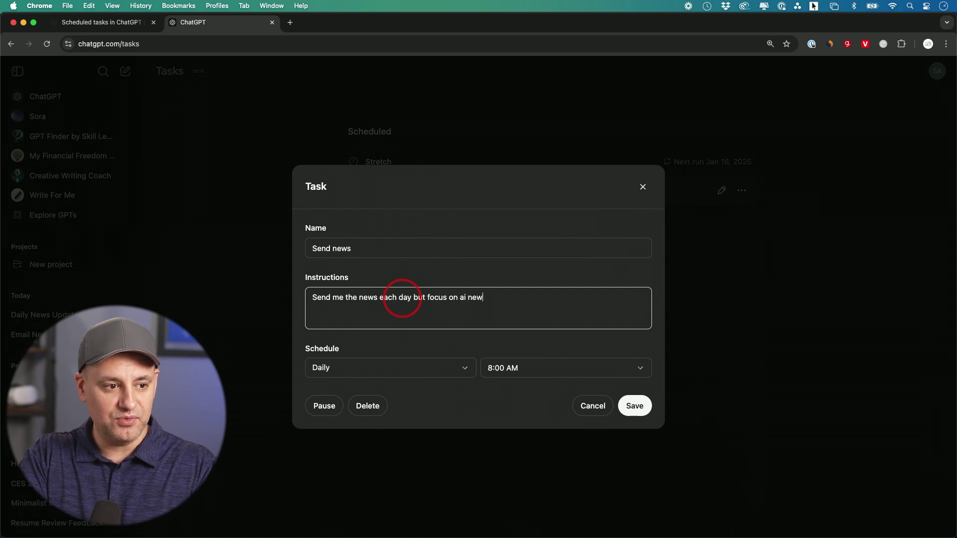
pyautogui.write('s only')
# - Keep the task repeating Daily at 8:00 AM and save it
pyautogui.click(329, 377)
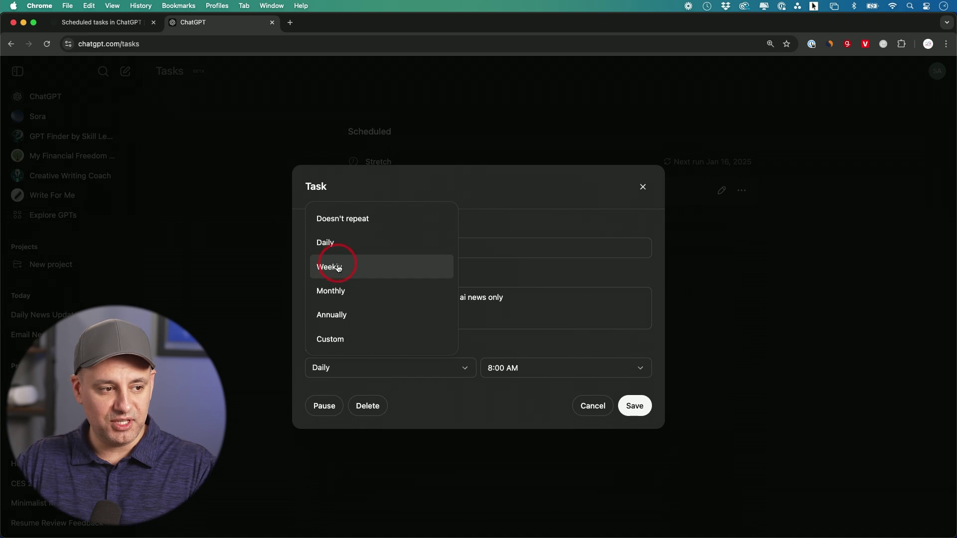
pyautogui.click(338, 336)
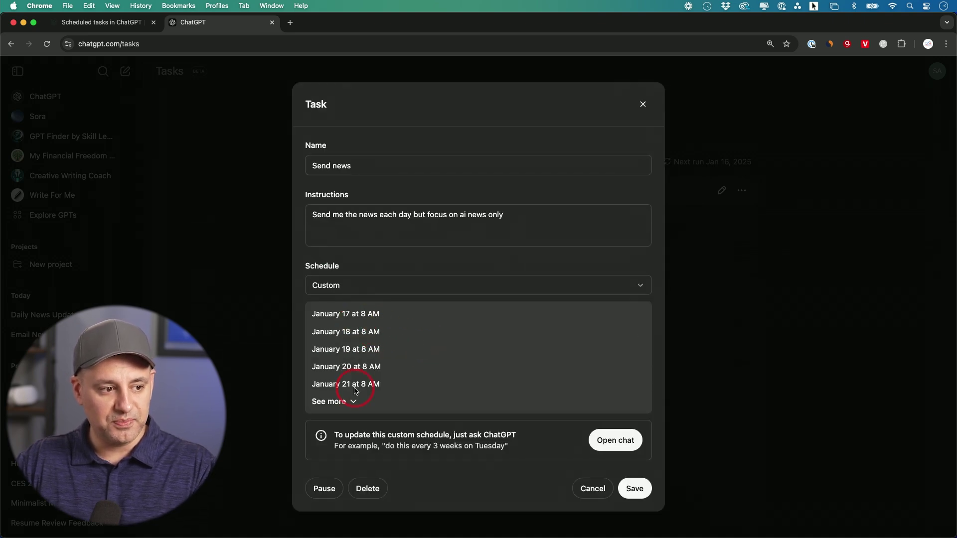
pyautogui.scroll(-3, 355, 316)
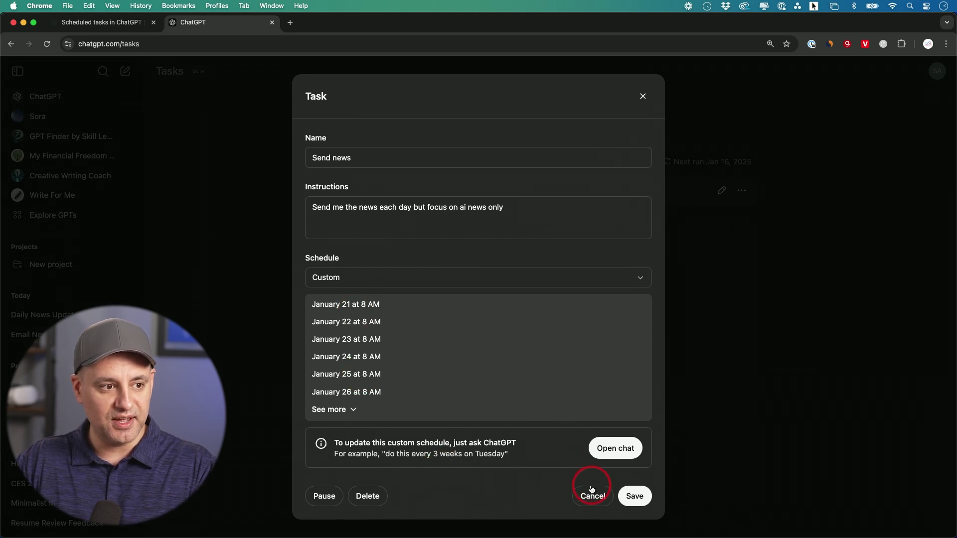
pyautogui.click(357, 289)
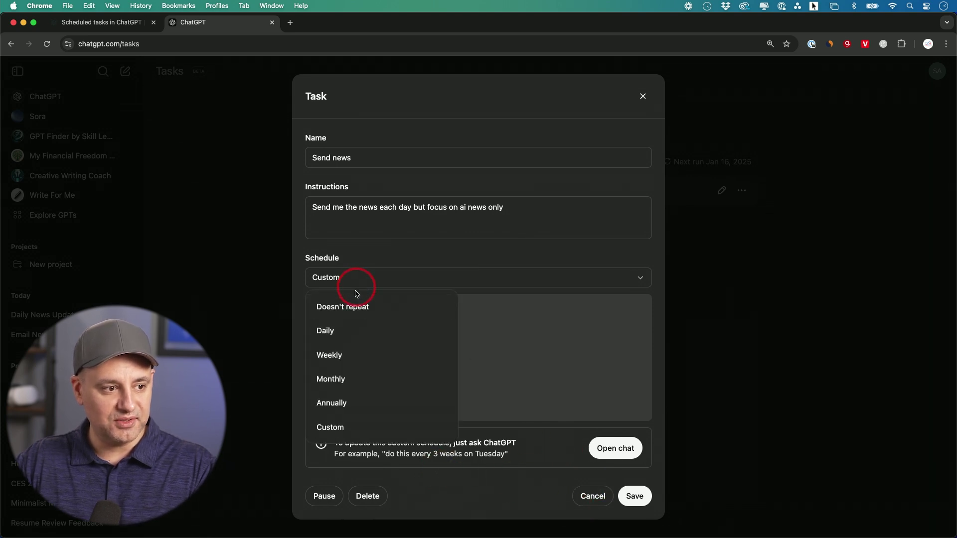
pyautogui.click(344, 328)
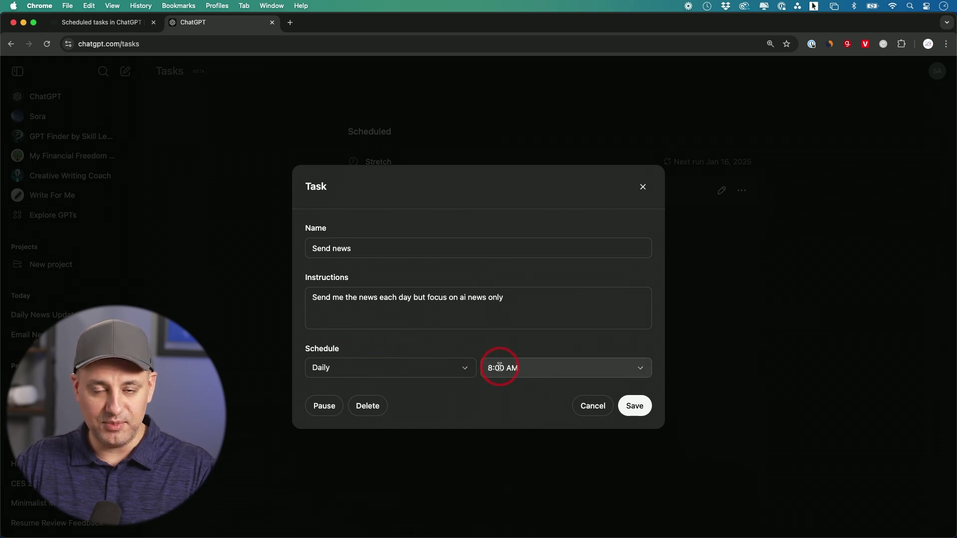
pyautogui.click(640, 410)
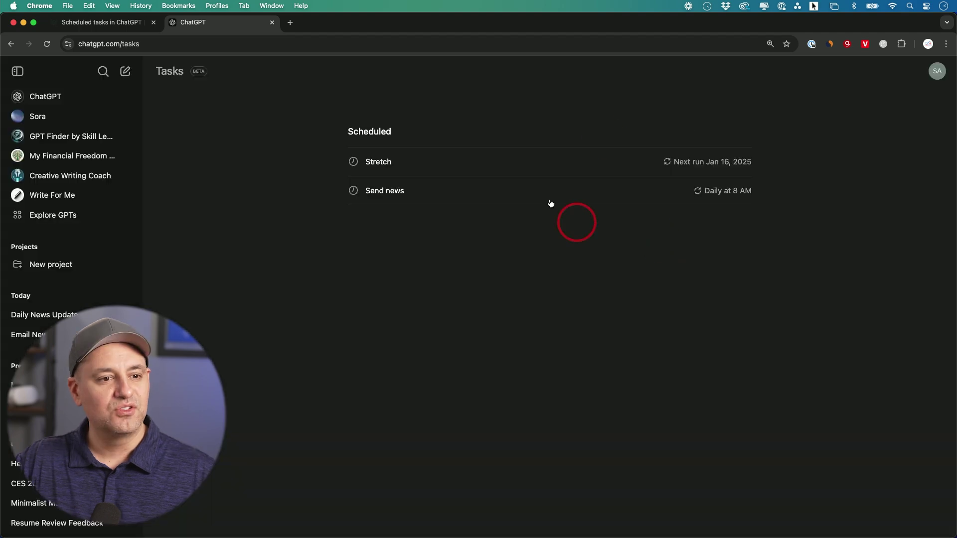
pyautogui.moveTo(752, 165)
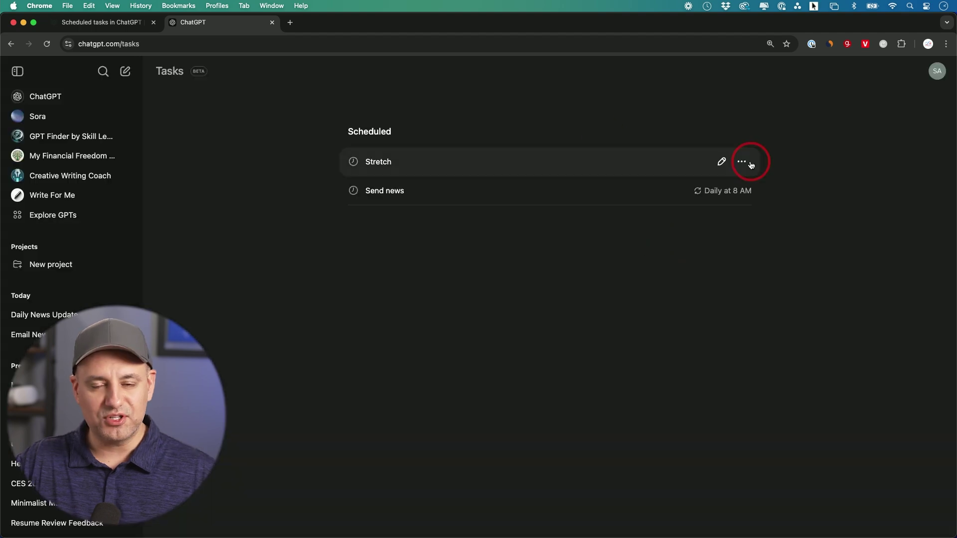